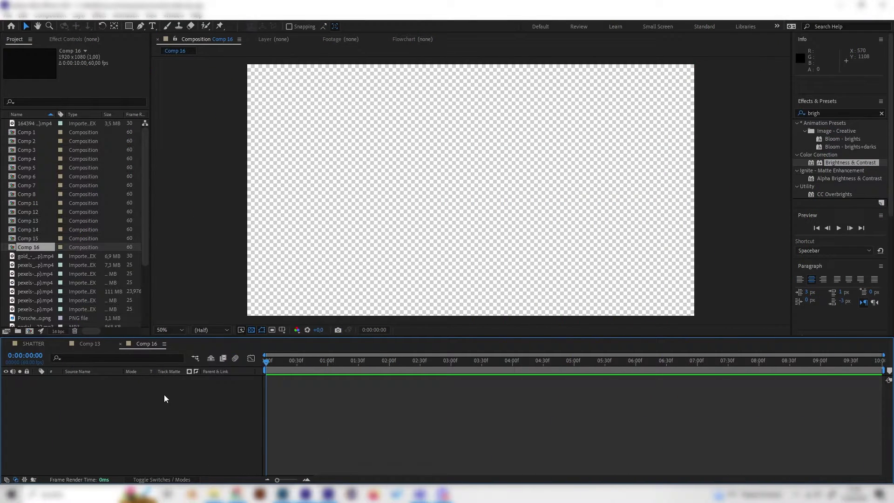
Add a full-frame Dark Gray Solid 5 layer to Comp 16 as its background
right_click(164, 399)
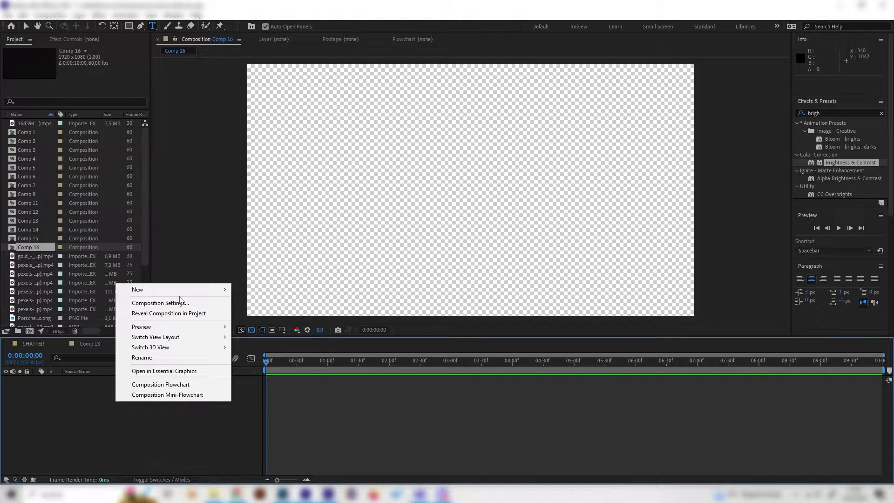
mouse_move(140, 289)
click(289, 319)
key(Return)
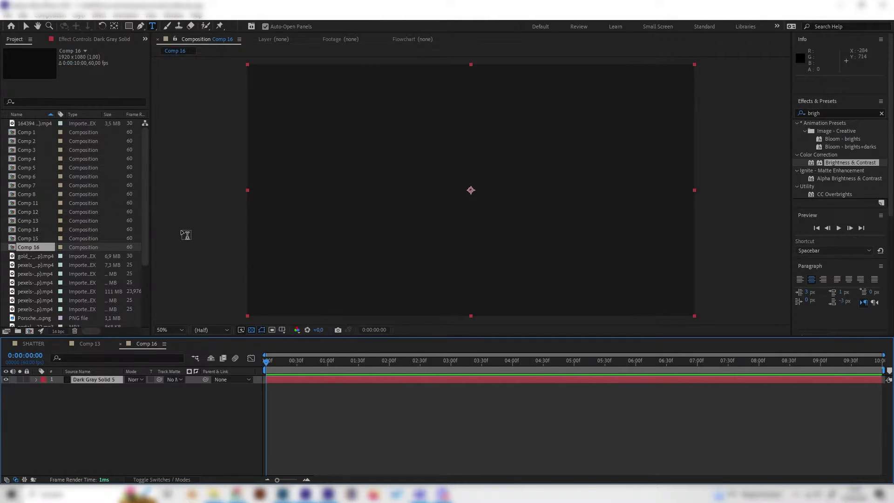
Create Shape Layer 1 containing an Ellipse Path
right_click(183, 407)
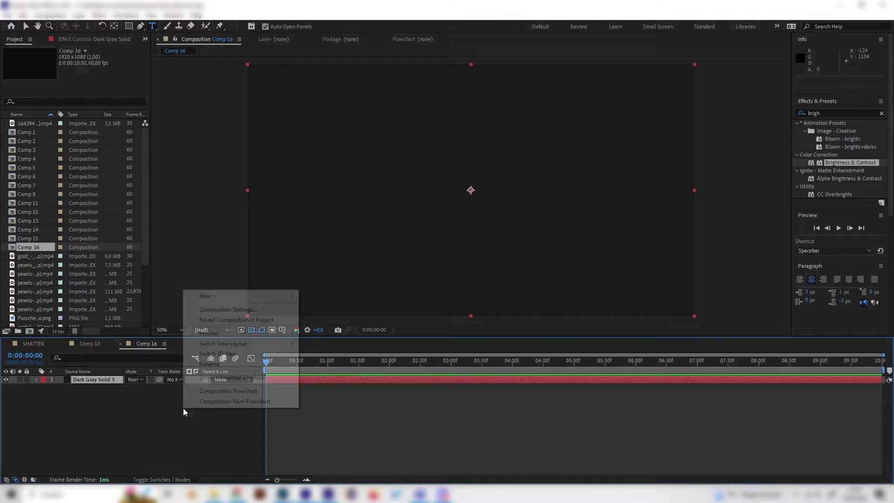
mouse_move(247, 296)
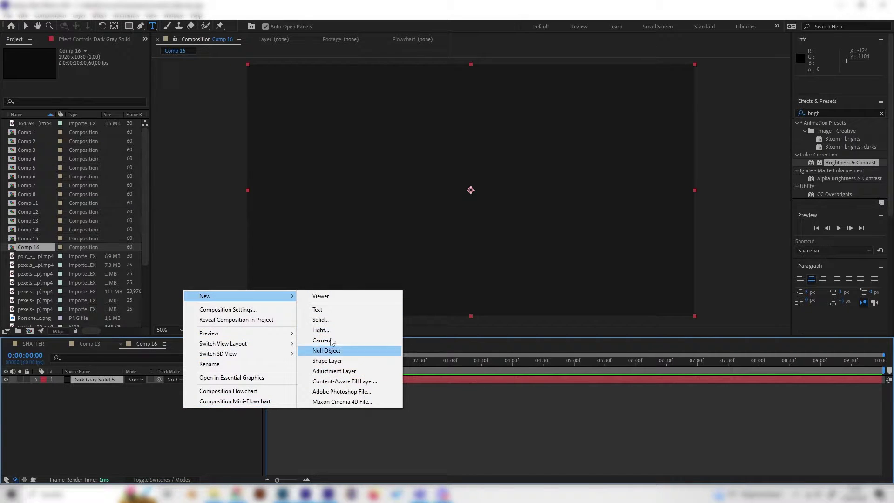
click(337, 362)
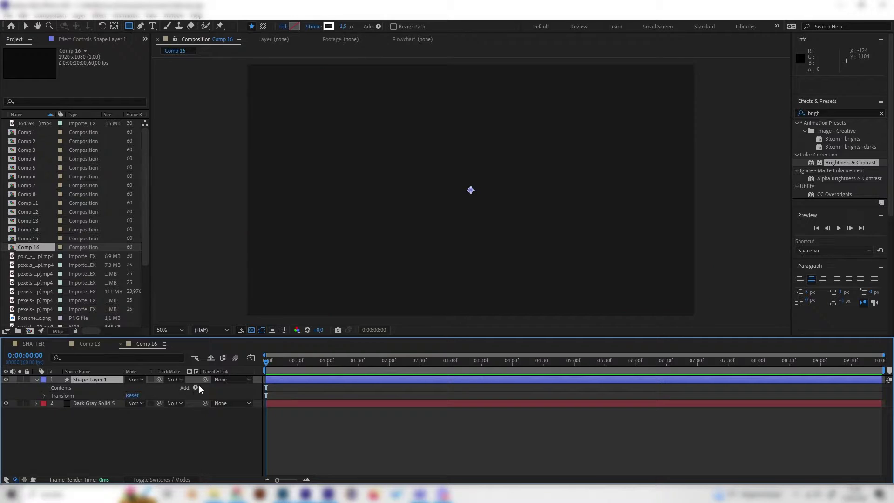
click(199, 385)
click(238, 208)
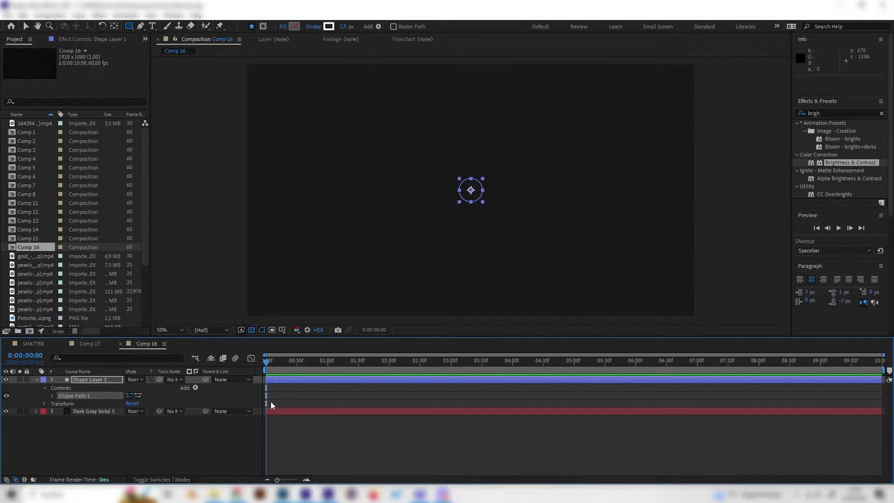
Add a Fill to the ellipse and set its colour to white (ffffff)
click(194, 388)
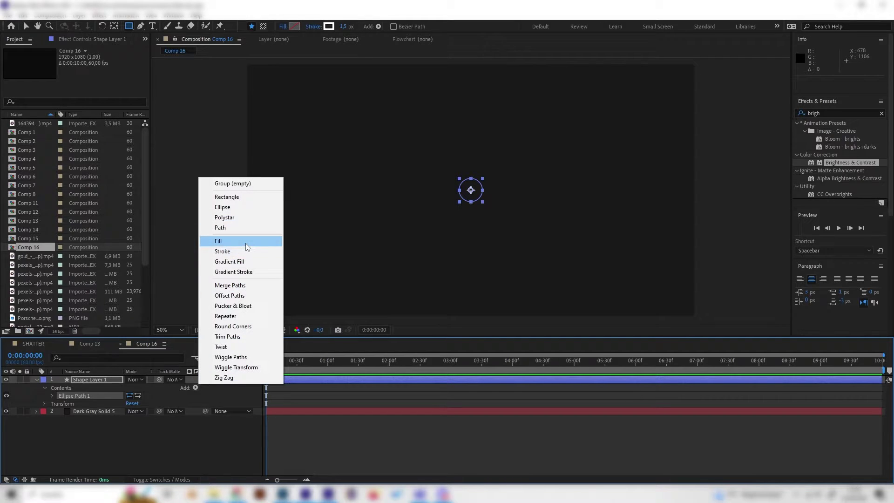
click(245, 242)
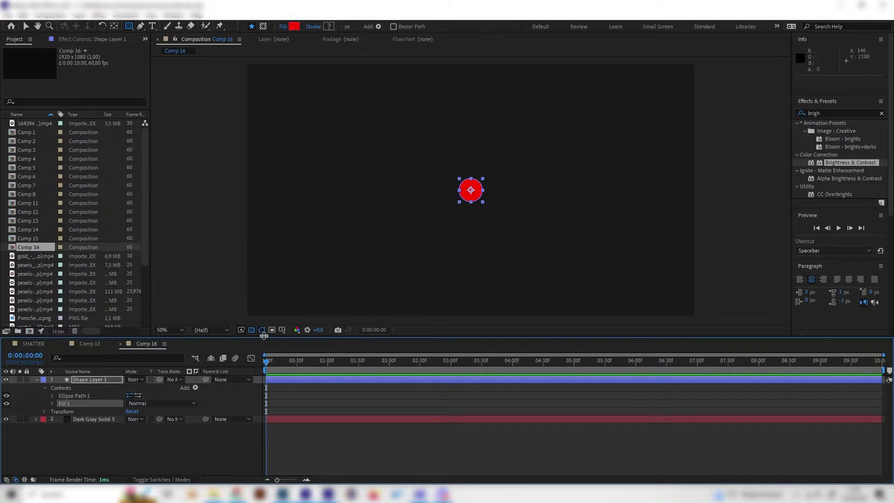
click(52, 404)
click(131, 427)
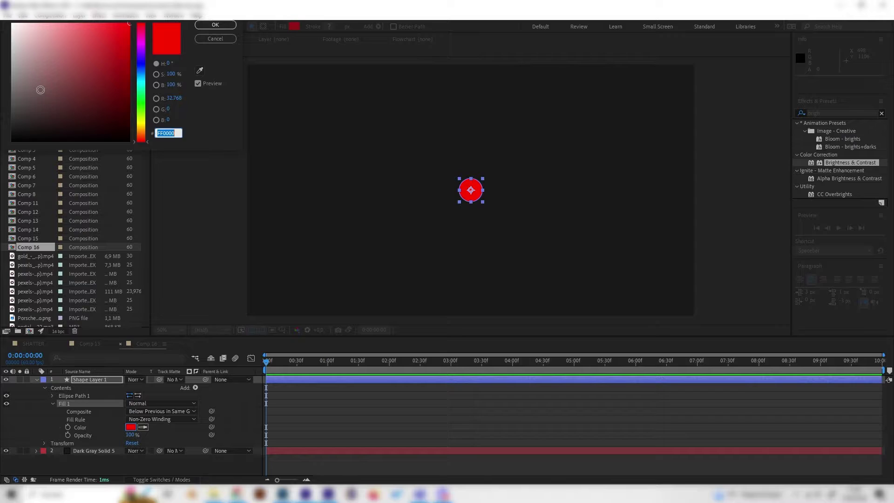
text(ffffff)
click(215, 25)
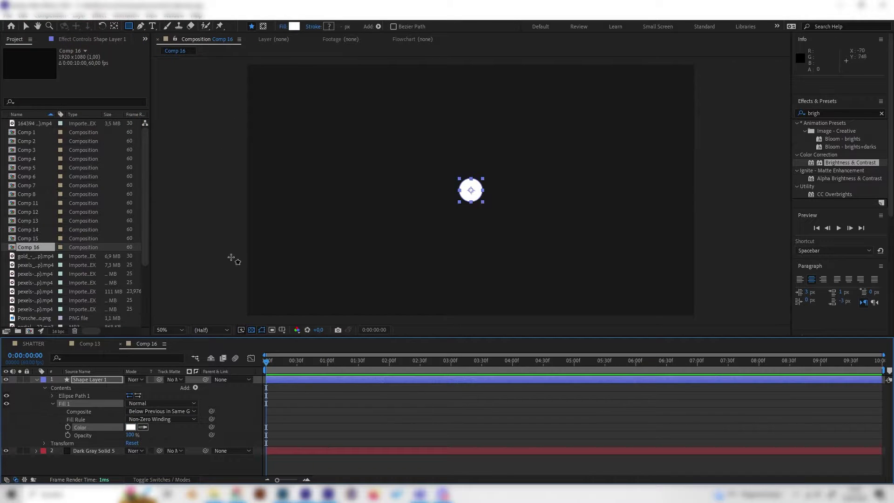
click(229, 410)
drag(278, 361, 295, 361)
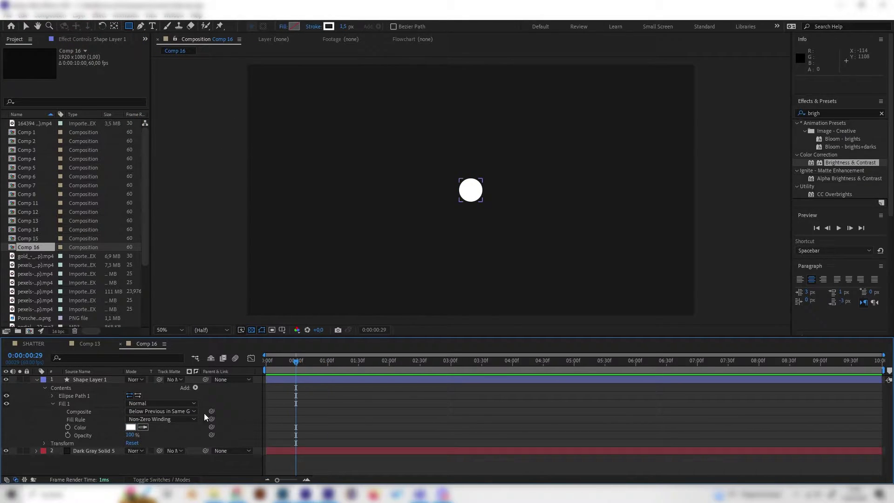
After checking Comp 13's reference, add Pucker & Bloat to the circle with Amount -67
click(87, 343)
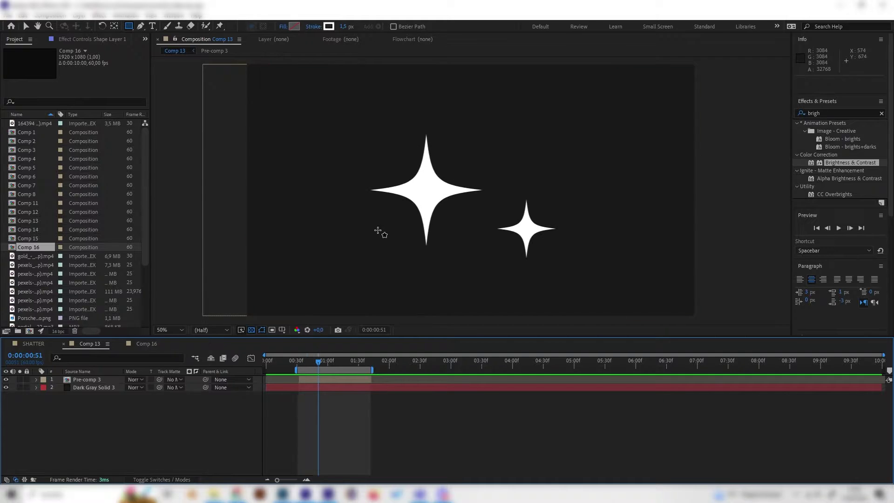
click(142, 344)
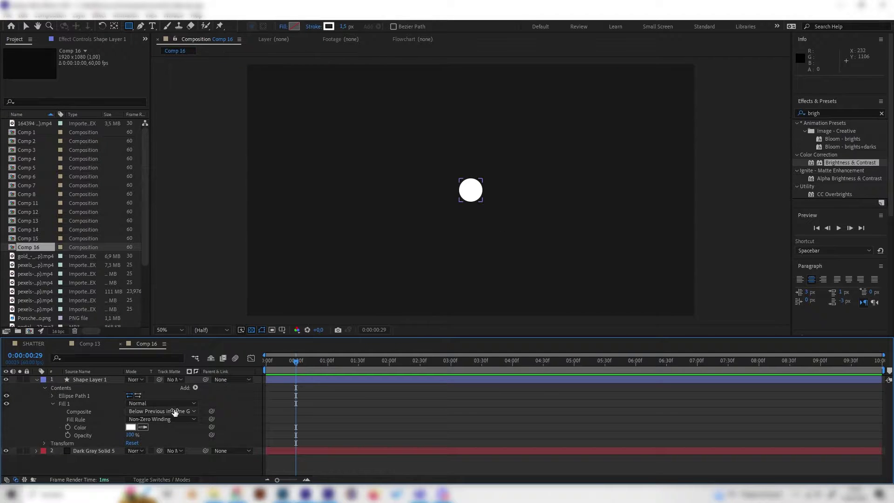
click(196, 387)
click(240, 306)
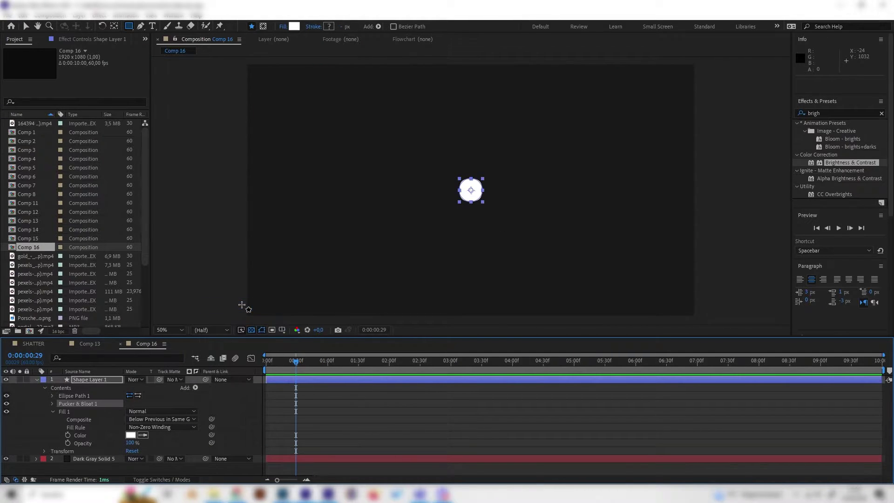
click(53, 403)
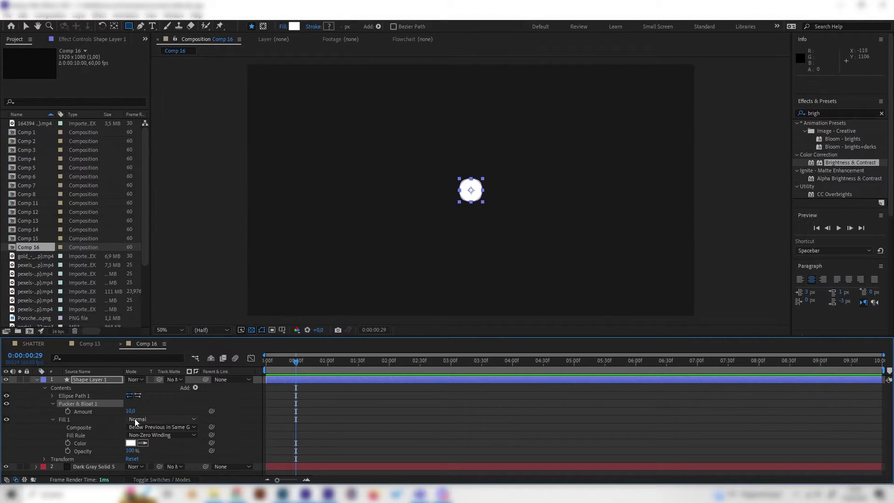
drag(130, 411, 91, 412)
click(241, 424)
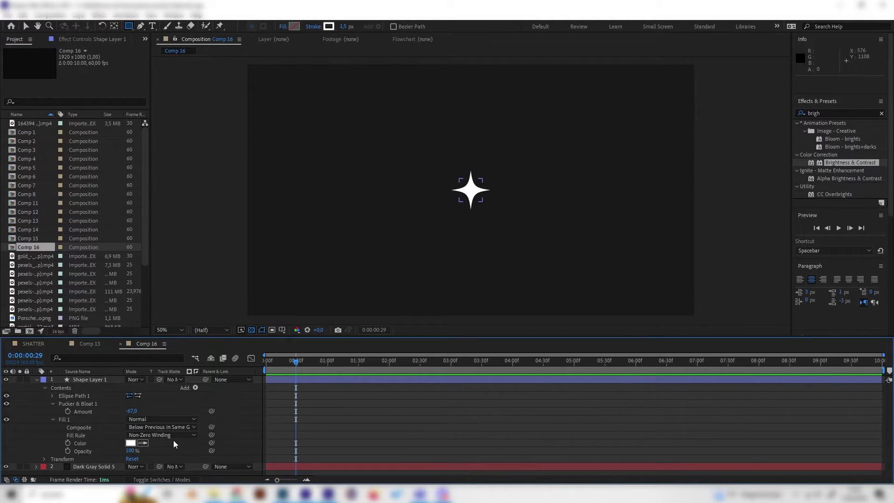
Keyframe the Ellipse Path Size at 0 at 0:00 and 204 at 1 second
click(52, 396)
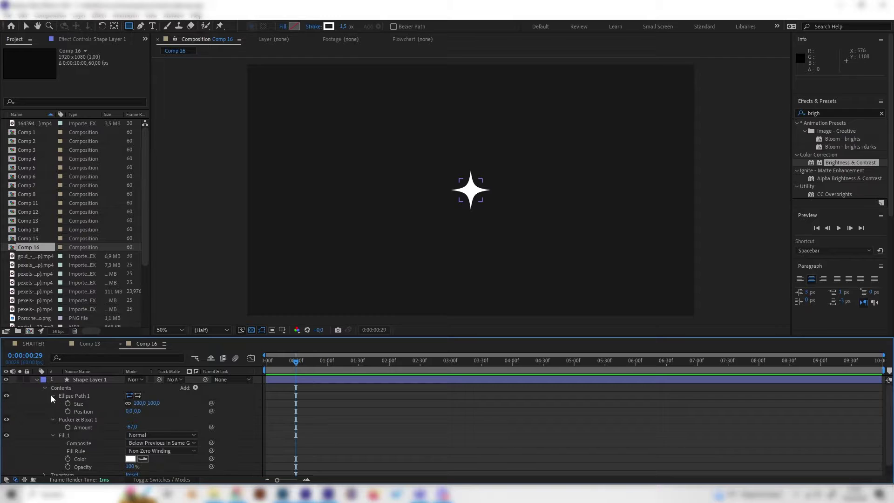
click(81, 395)
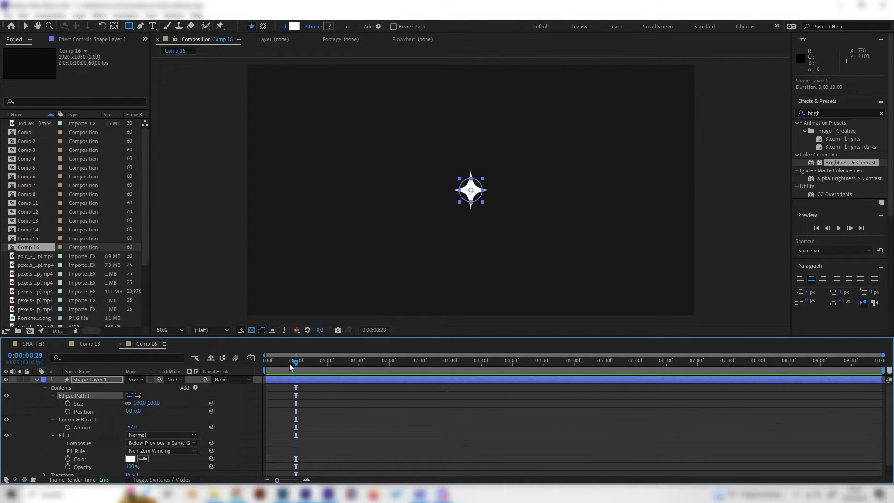
drag(289, 363, 256, 370)
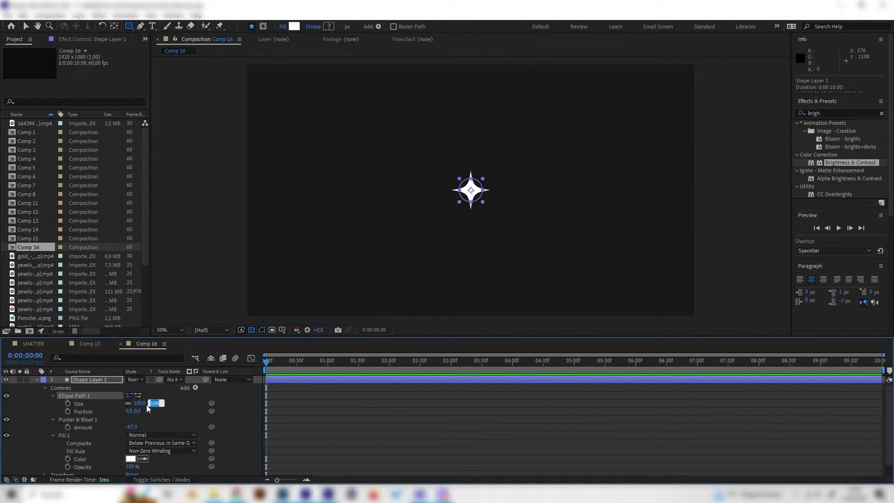
text(0)
click(182, 403)
click(68, 403)
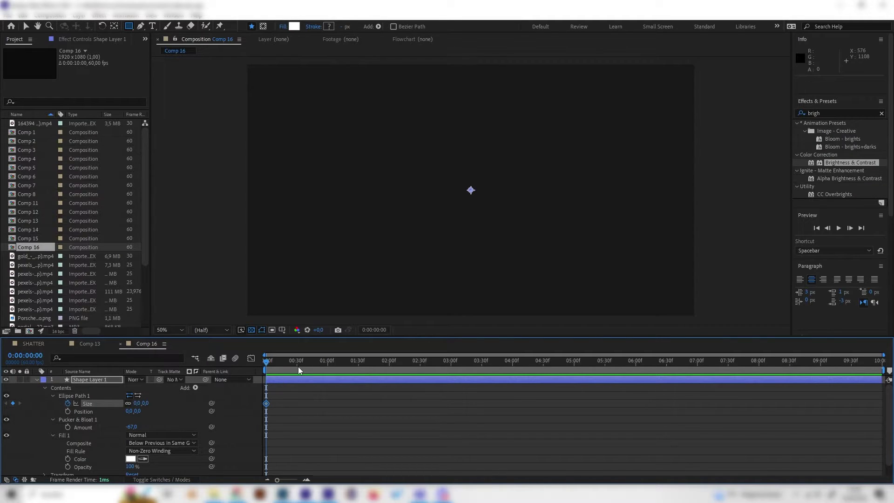
drag(298, 367, 328, 365)
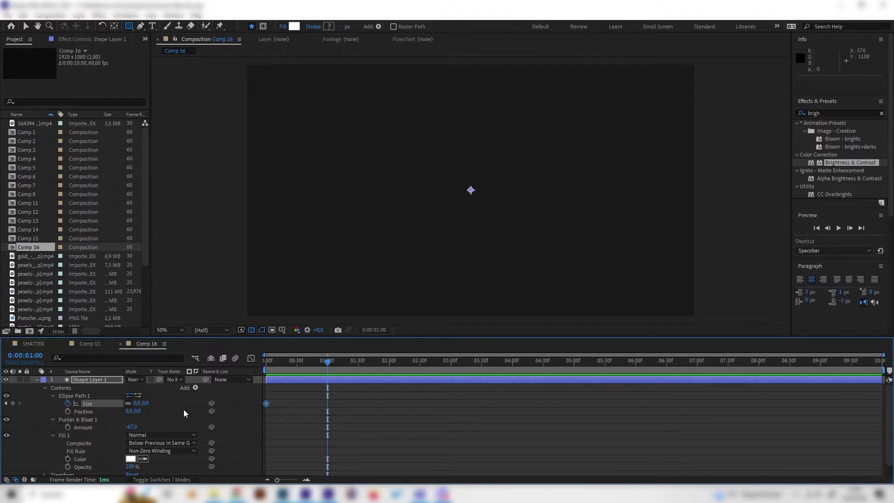
drag(143, 406, 233, 399)
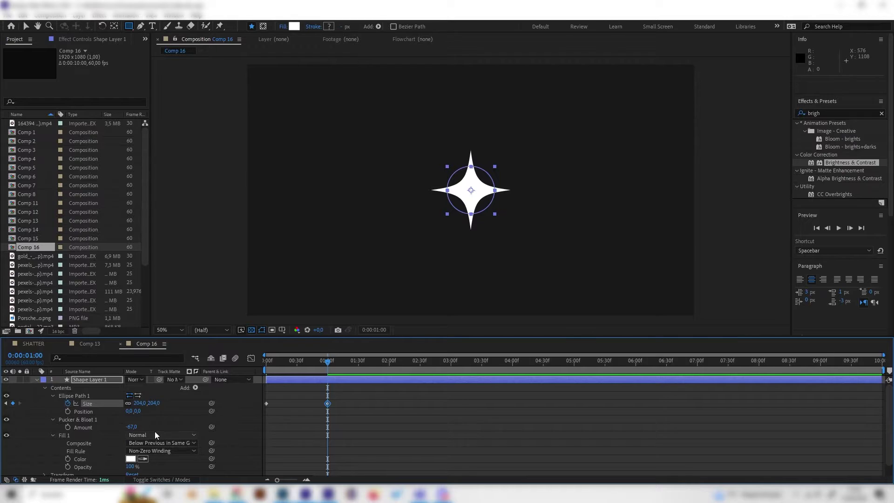
Preview the growing star, compare with Comp 13's reference, and select the Size keyframes
click(233, 416)
click(314, 361)
drag(314, 361, 247, 372)
key(space)
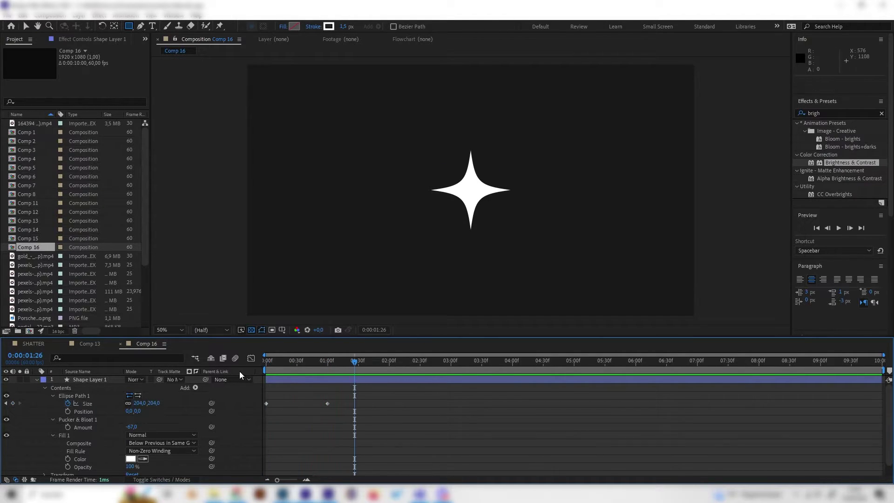
key(space)
click(89, 343)
mouse_move(313, 361)
mouse_down()
mouse_move(303, 362)
mouse_move(329, 362)
mouse_move(311, 349)
mouse_up()
click(149, 344)
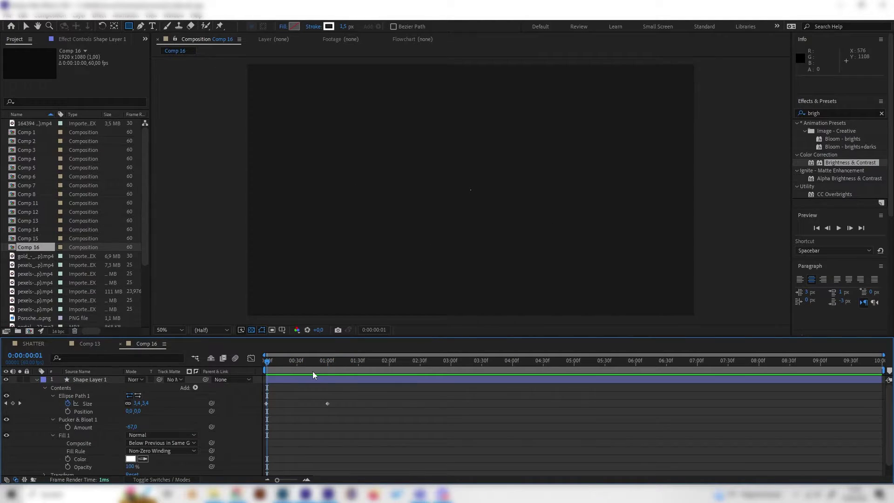
click(105, 411)
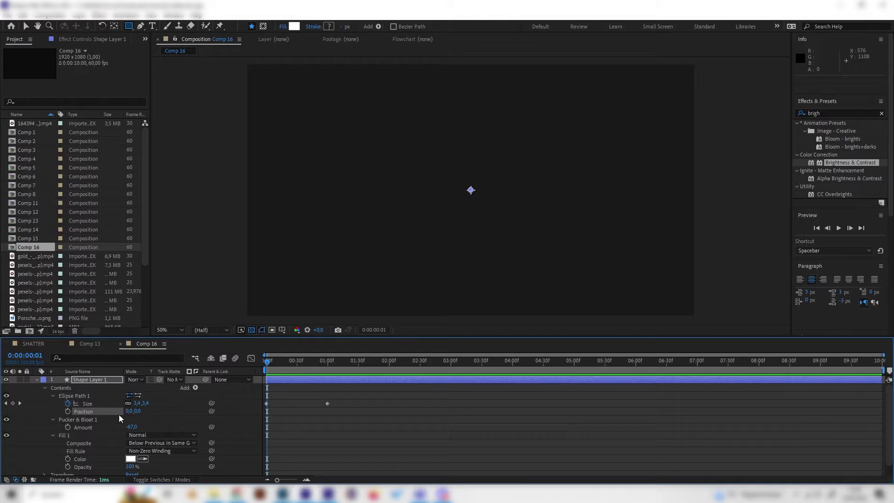
click(96, 403)
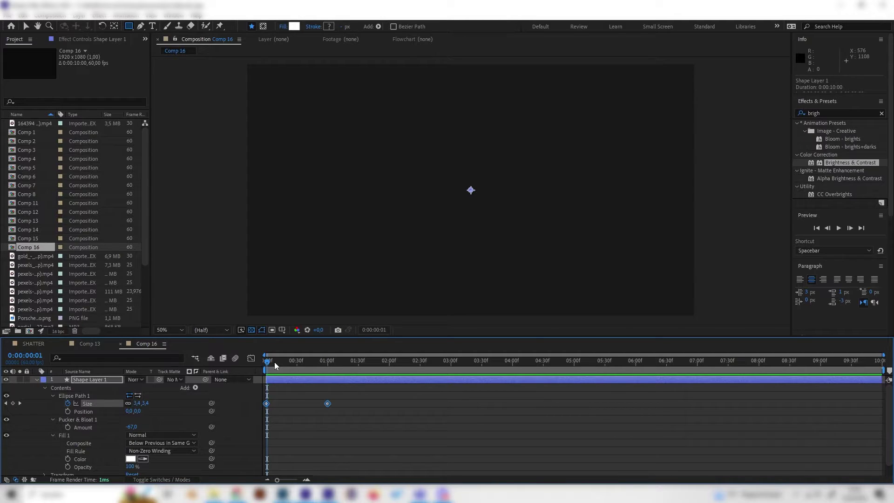
In the Graph Editor, apply an ease in and out to both Size keyframes
click(251, 359)
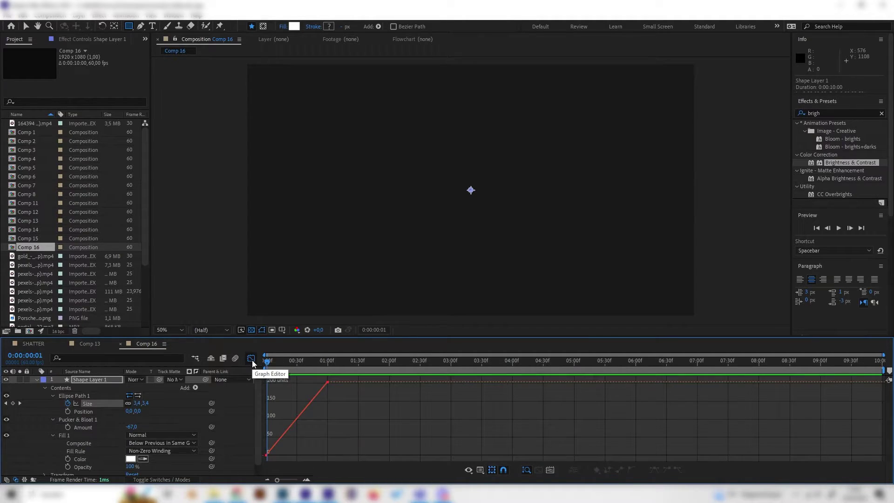
click(108, 406)
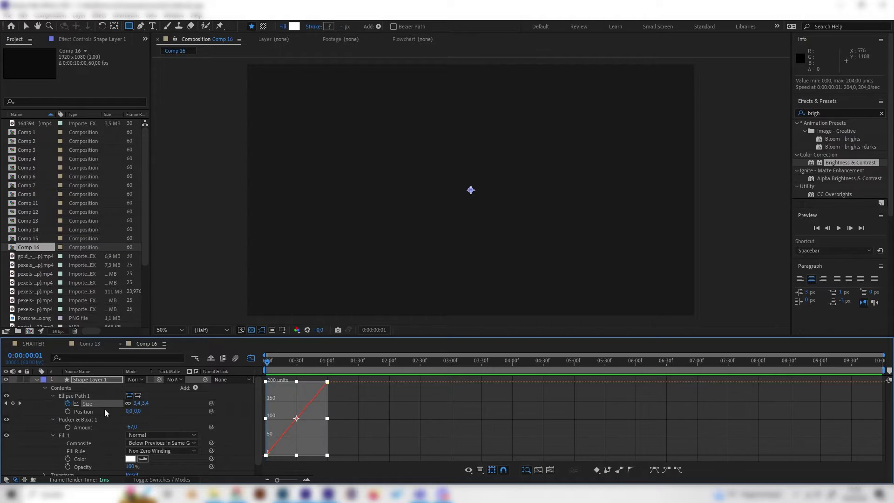
click(655, 470)
click(397, 429)
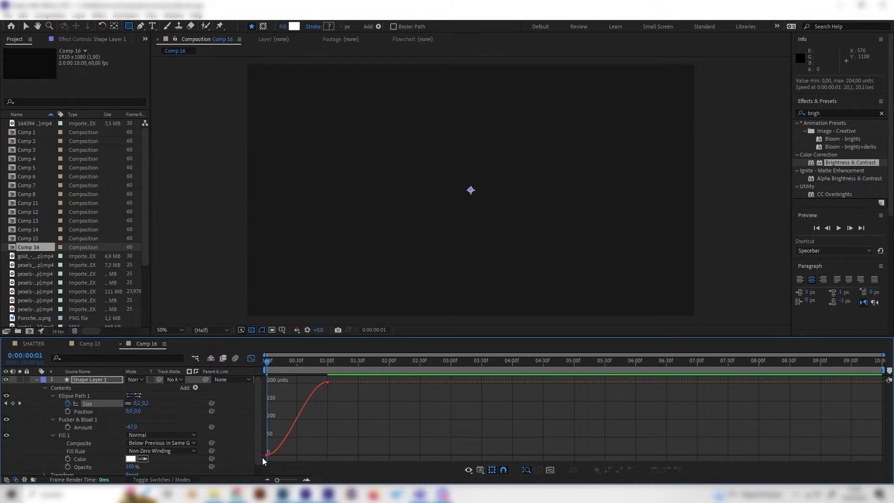
Reshape the first Size keyframe's bezier handle so growth starts steeply and settles smoothly, then preview
click(267, 455)
drag(286, 454, 261, 385)
key(space)
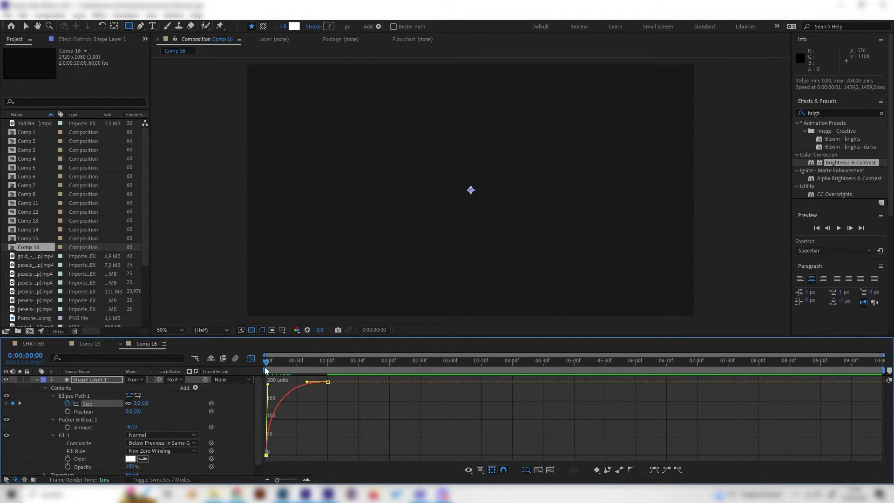
drag(306, 382, 216, 385)
click(308, 362)
key(space)
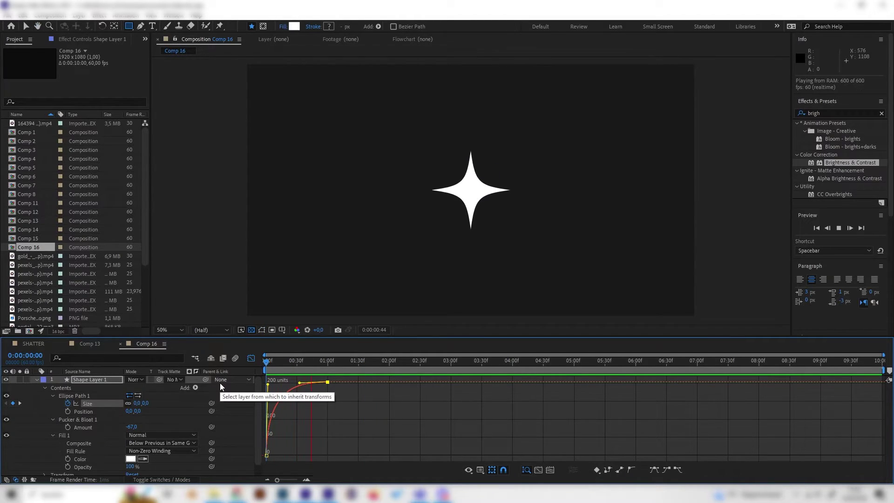
key(space)
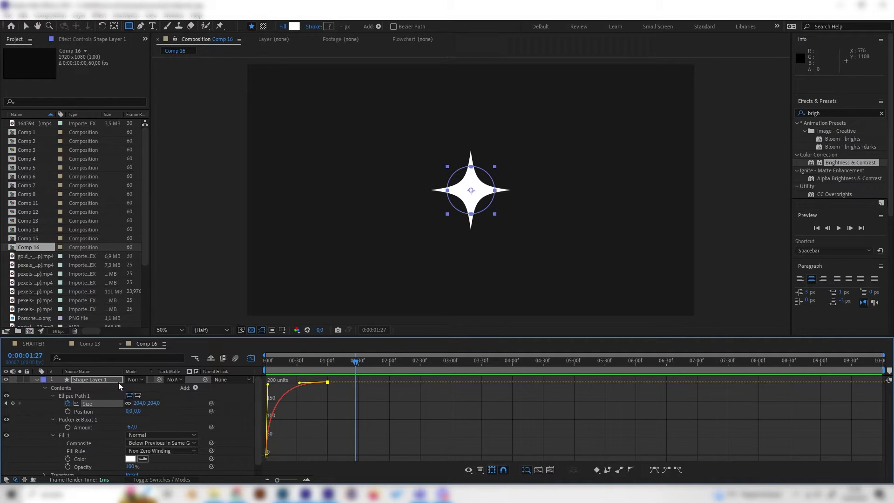
click(288, 363)
click(41, 381)
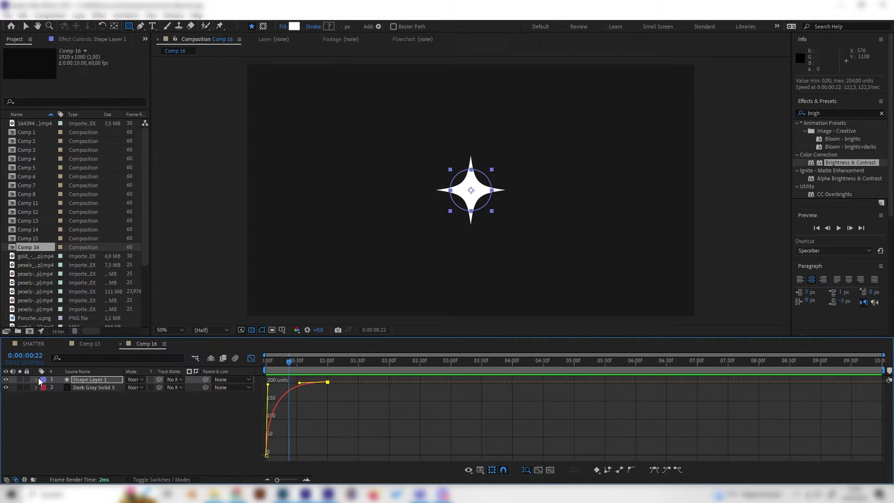
Return to the layer bar view, show layer names, and reveal the star's Opacity property
click(253, 358)
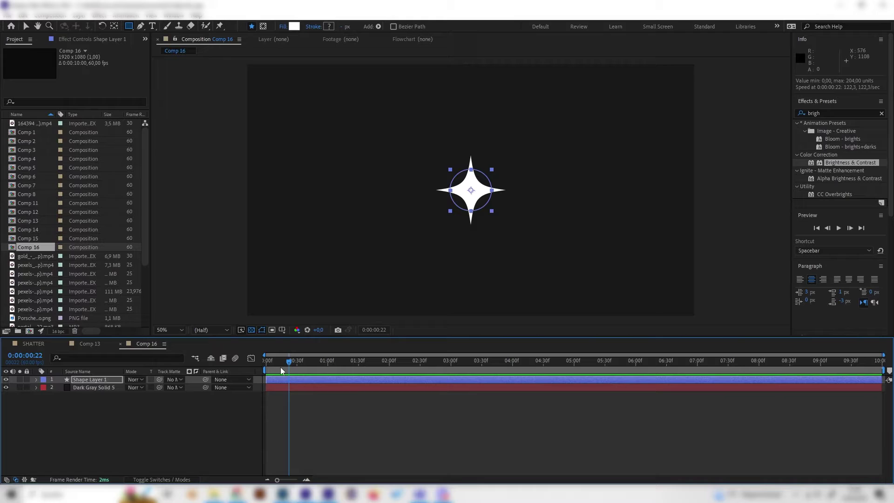
key(shift+F3)
key(shift+F3)
click(106, 372)
click(103, 379)
key(t)
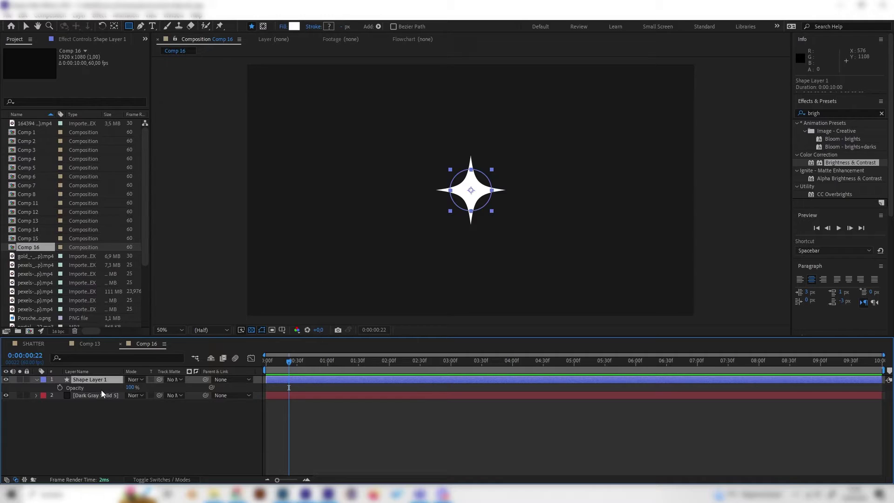
click(101, 389)
Keyframe the star's Opacity from 100% to 0% around one second and preview the fade
drag(309, 370, 297, 403)
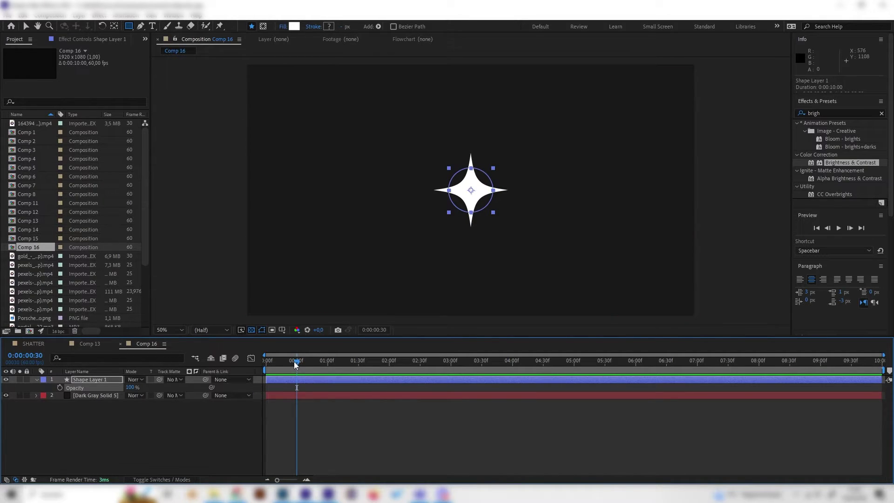
drag(295, 368, 298, 364)
drag(289, 362, 328, 362)
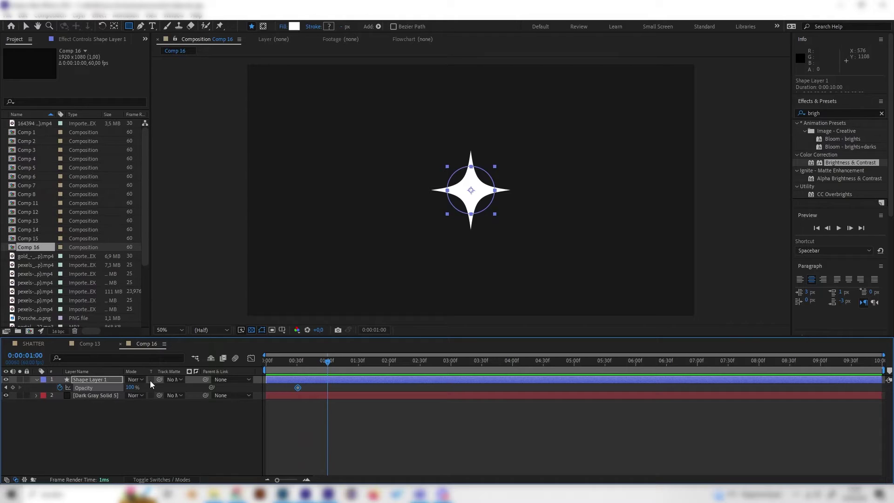
key(space)
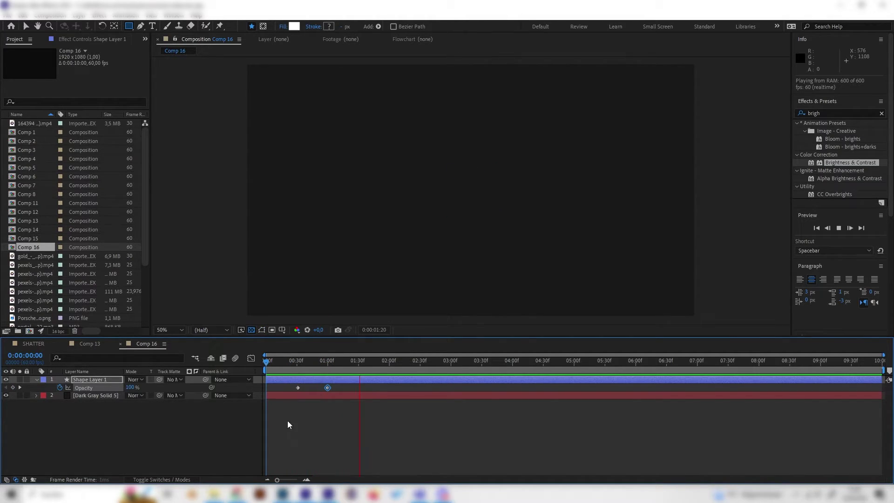
key(space)
click(323, 359)
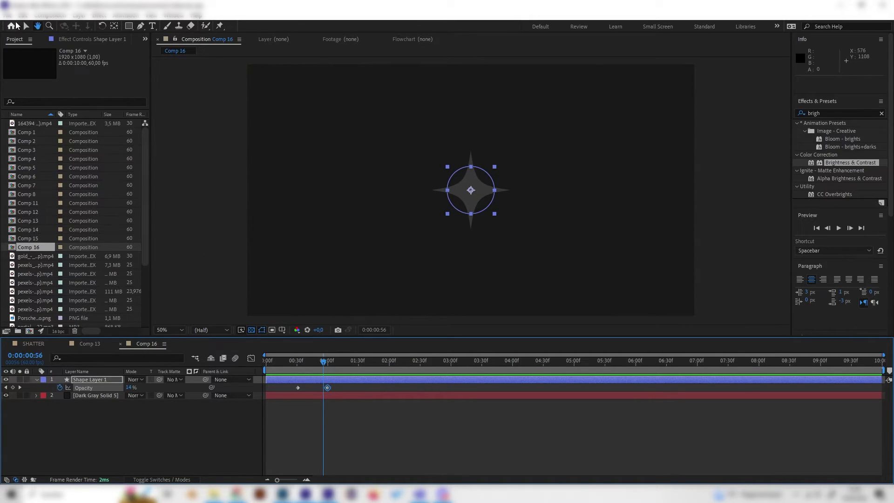
Shift both Opacity keyframes slightly earlier and preview the quicker fade
click(339, 389)
drag(337, 391, 292, 387)
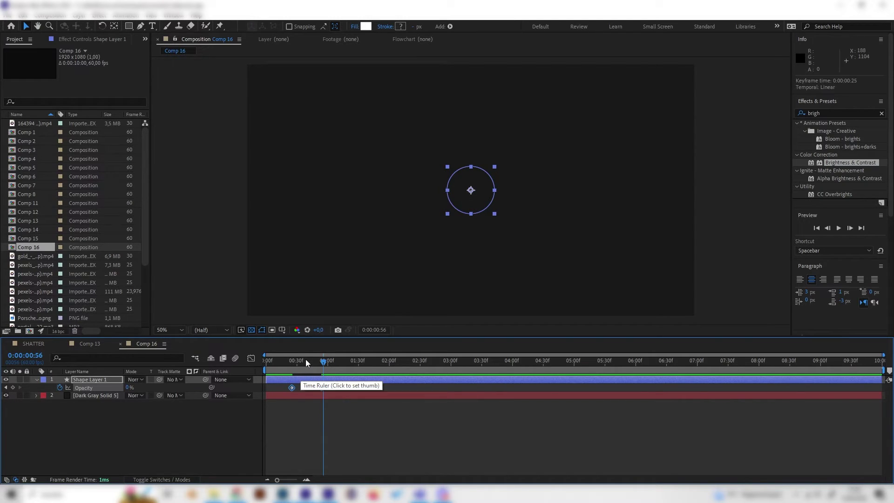
click(268, 361)
key(space)
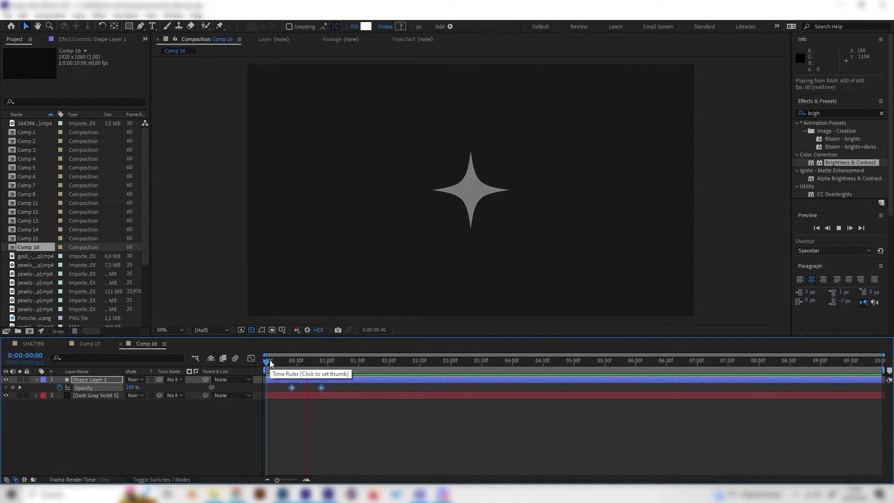
key(space)
click(262, 362)
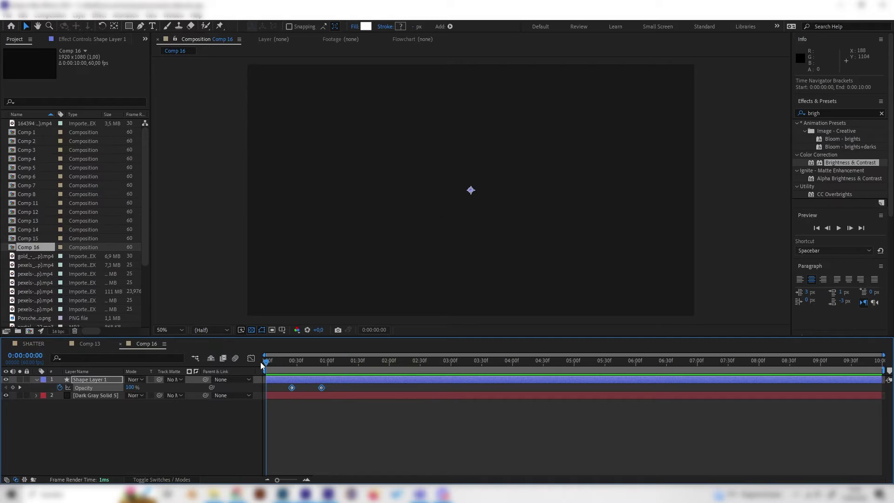
key(space)
key(space)
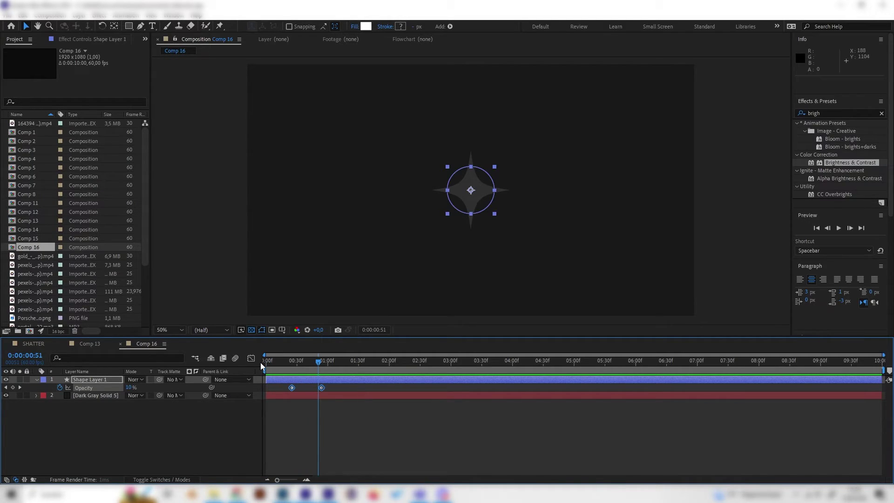
click(285, 370)
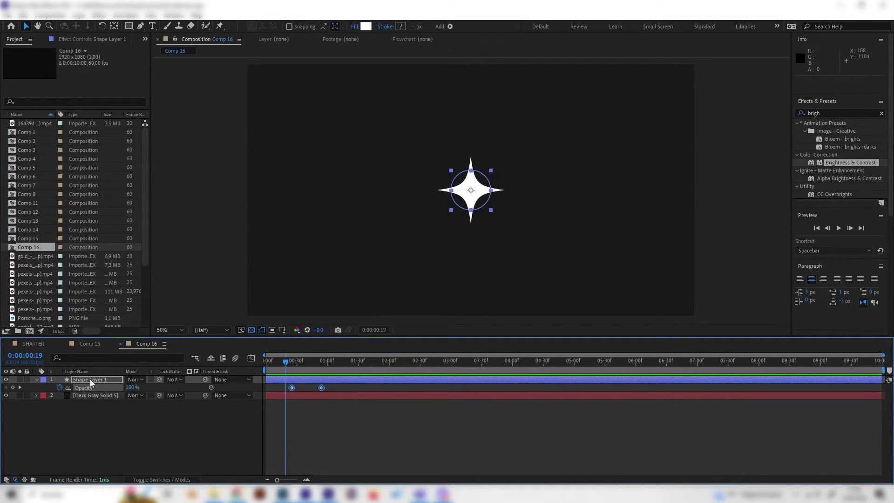
Play the Comp 13 reference sparkle animation for comparison, then return to Comp 16
click(88, 343)
drag(319, 365, 297, 366)
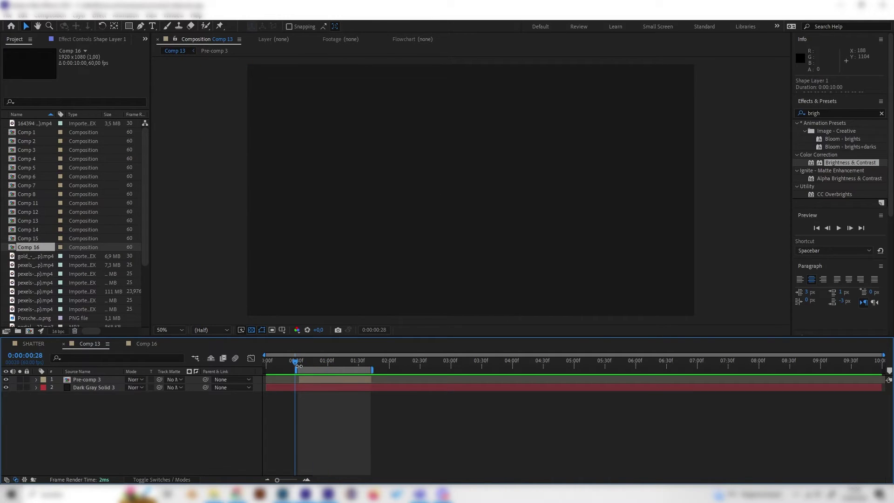
key(space)
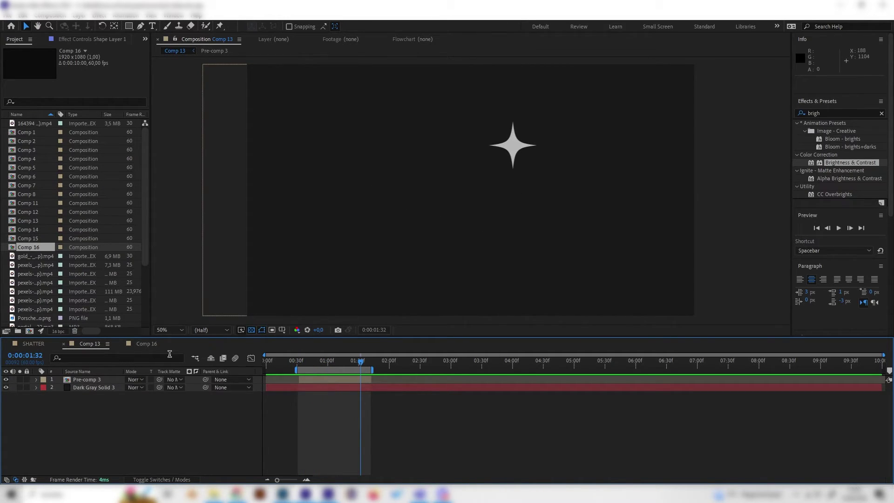
click(148, 344)
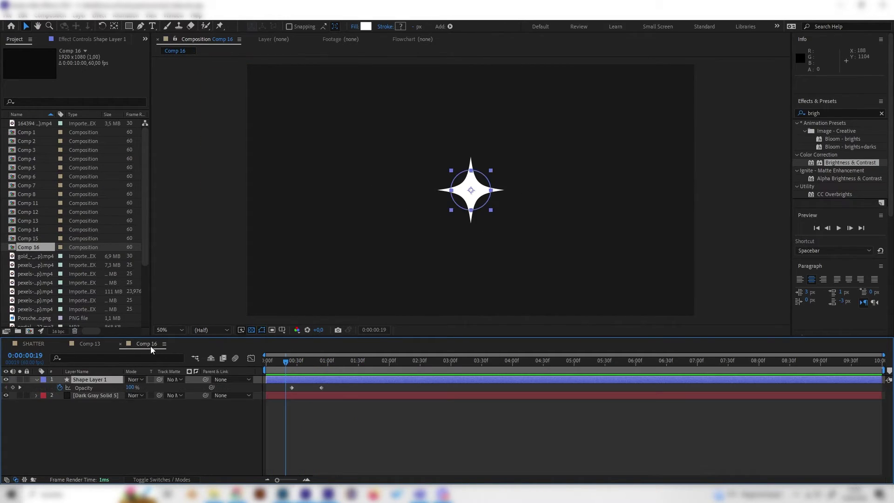
Duplicate the star, place the copy to the lower right, and scale it to 76%
click(36, 378)
key(ctrl+d)
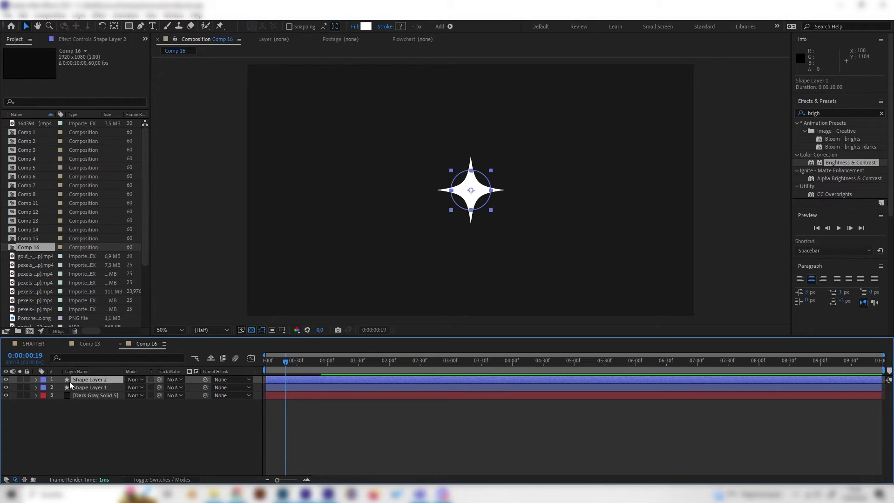
drag(480, 195, 538, 217)
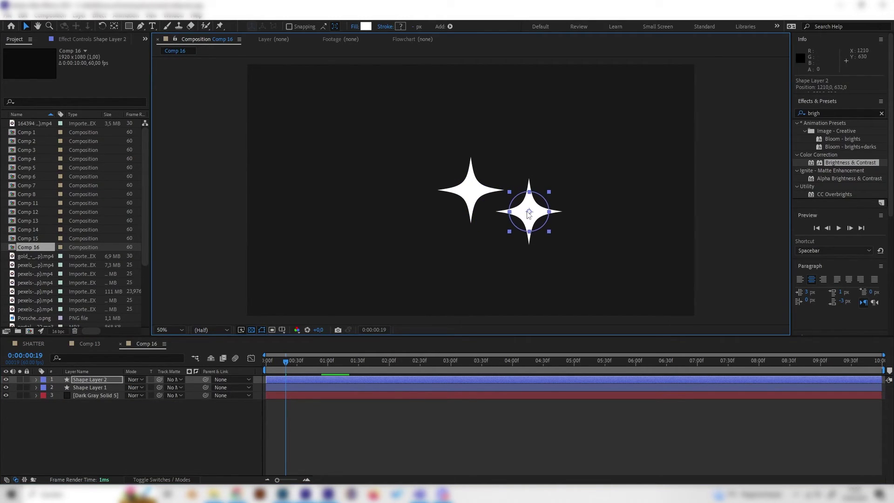
key(s)
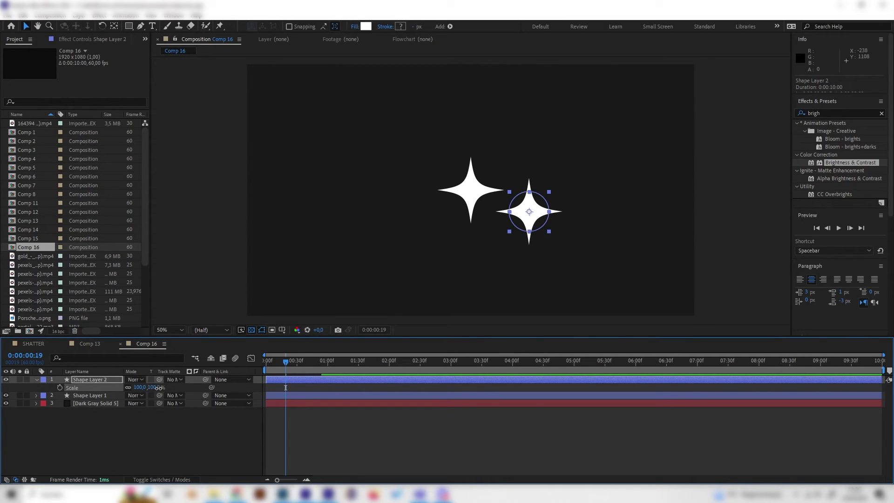
drag(162, 386, 135, 380)
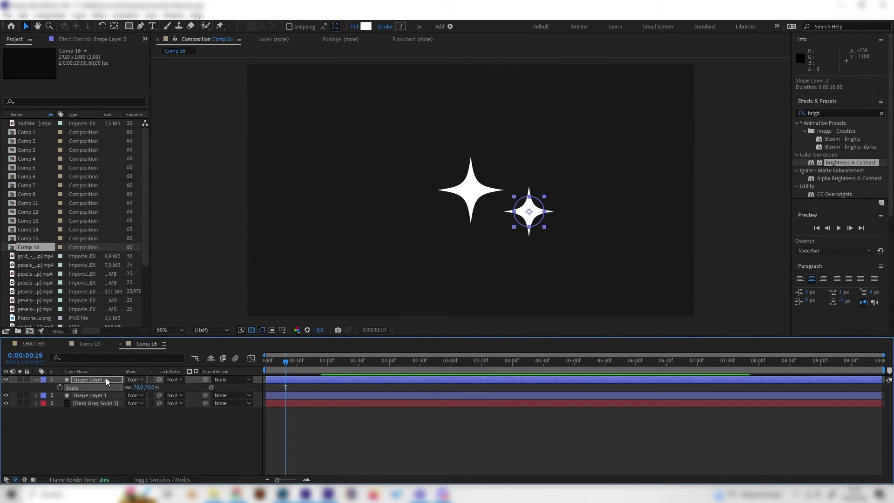
Duplicate the second star, scale the copy to 53%, and move it above the second one
key(ctrl+d)
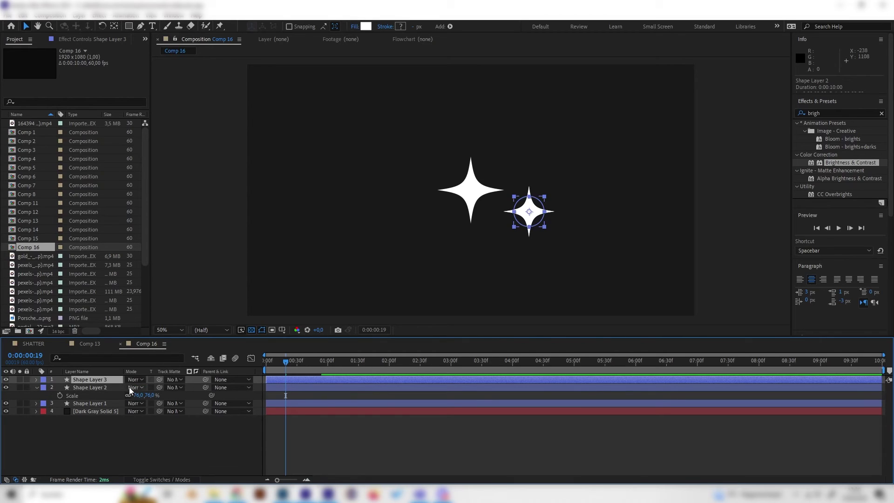
drag(155, 386, 144, 387)
drag(532, 212, 519, 171)
click(141, 462)
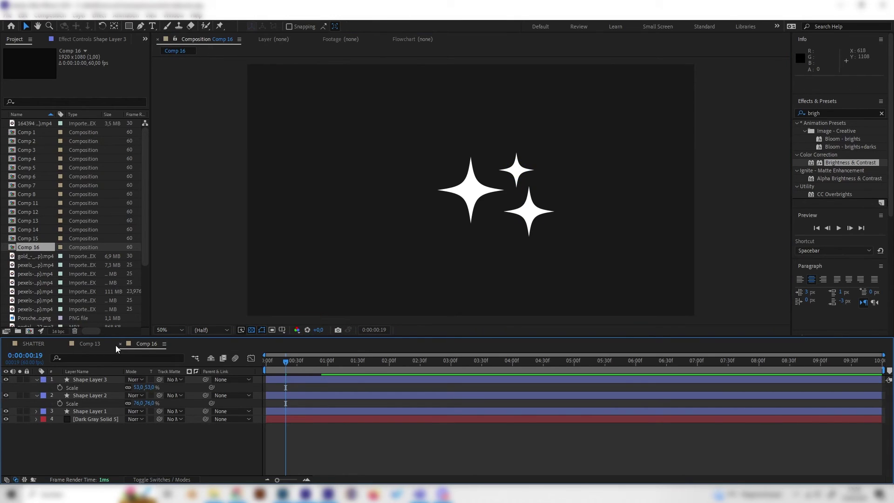
Play the Comp 13 reference animation for comparison, then return to Comp 16
click(97, 343)
drag(325, 361, 318, 365)
key(space)
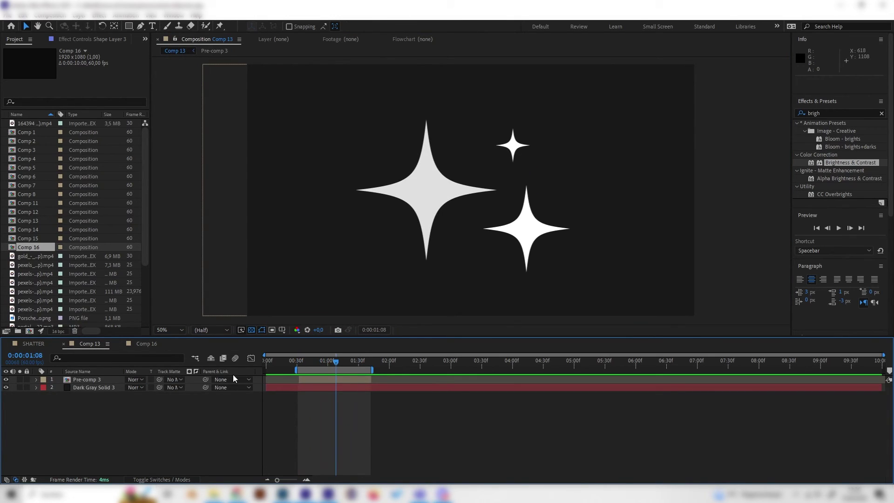
click(147, 344)
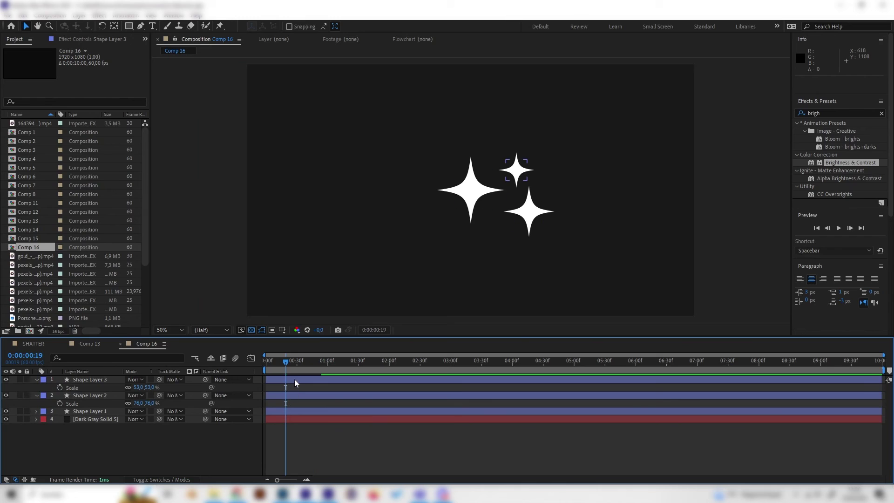
Offset Shape Layer 2 to start about 10 frames in and Shape Layer 3 about 24 frames in, then preview
drag(299, 396, 261, 376)
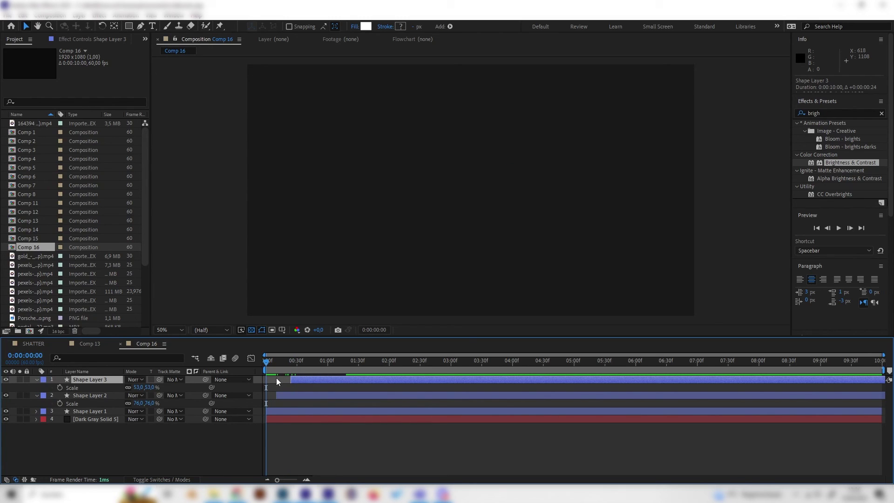
key(space)
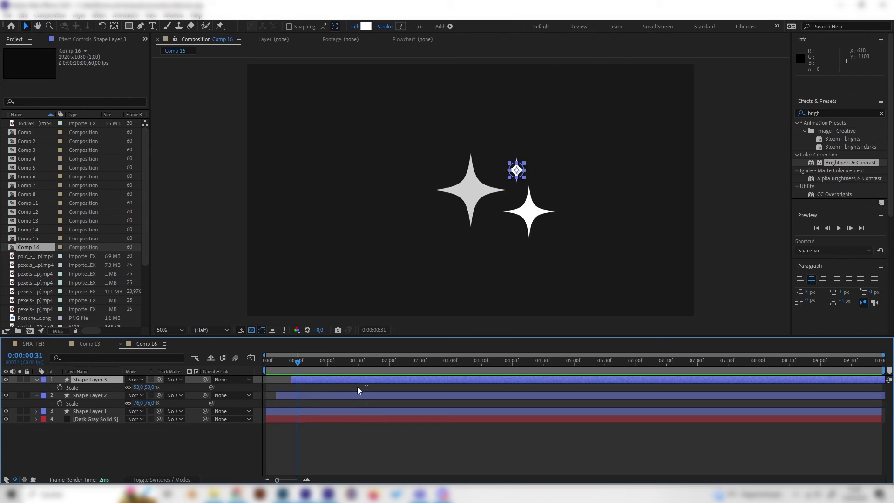
key(space)
key(space)
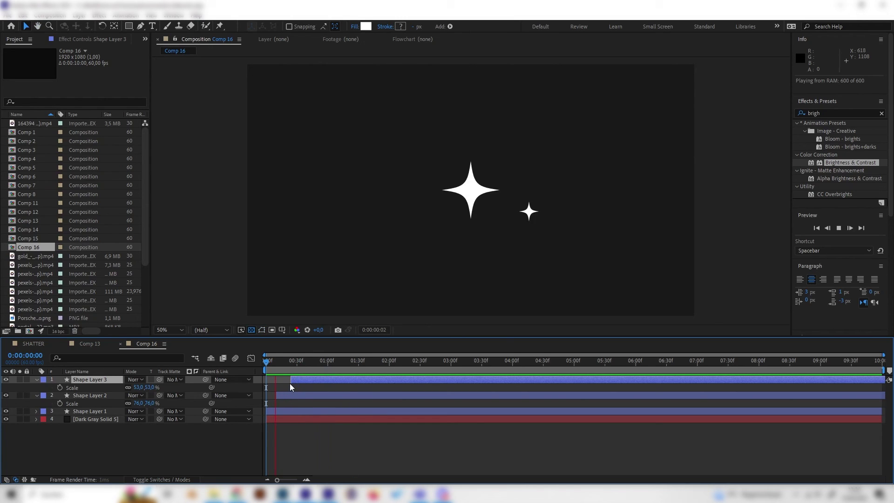
key(space)
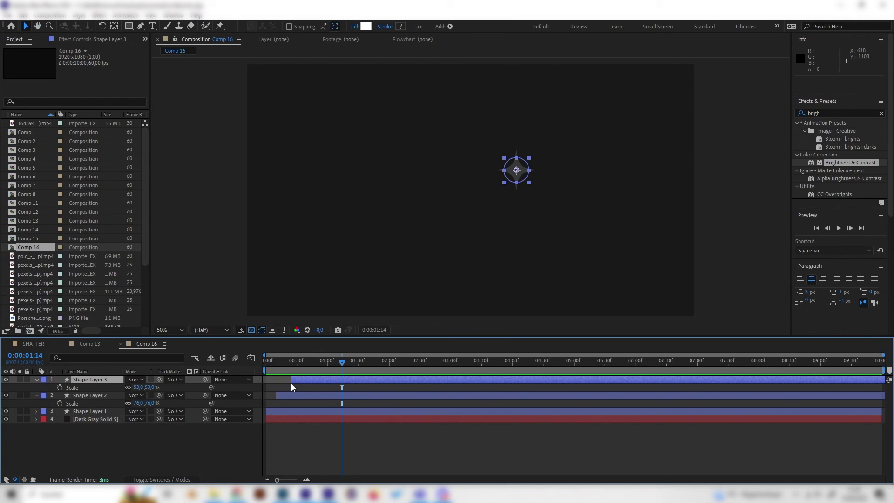